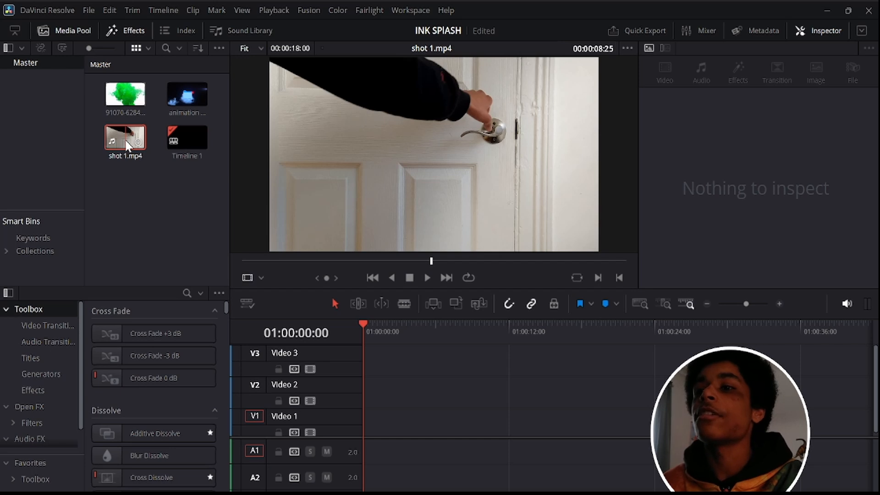
# Place shot 1.mp4 at the start of Video 3 and set its composite mode to Multiply.
pyautogui.moveTo(128, 145); pyautogui.dragTo(367, 361)
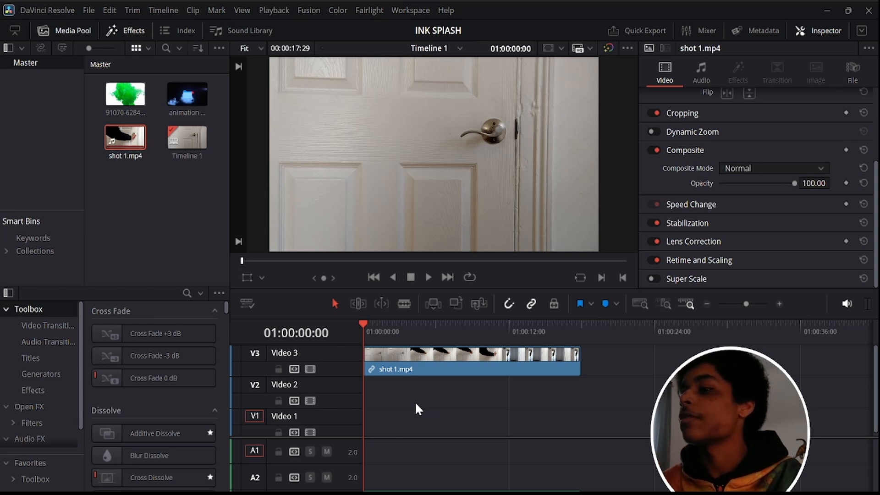
pyautogui.click(473, 359)
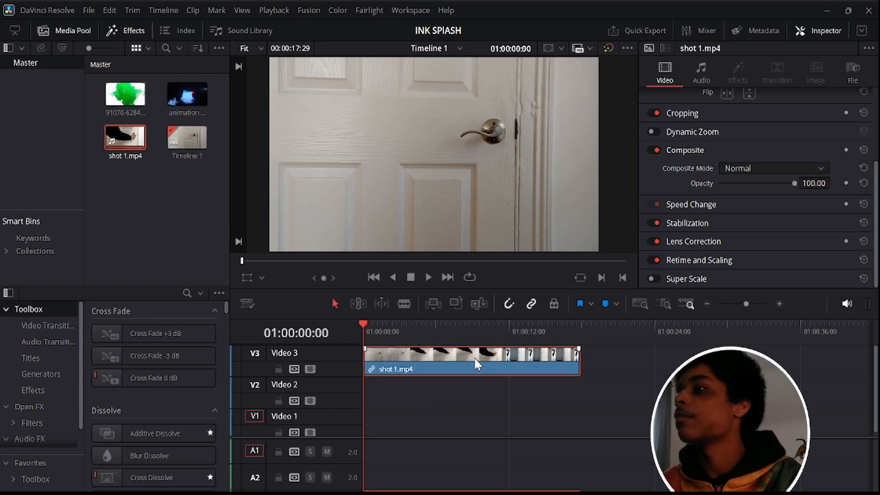
pyautogui.click(781, 167)
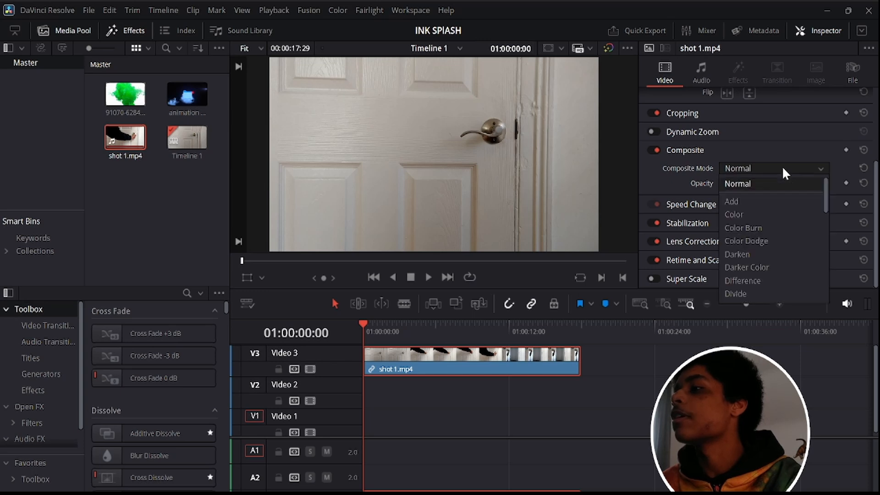
pyautogui.click(782, 166)
pyautogui.click(782, 168)
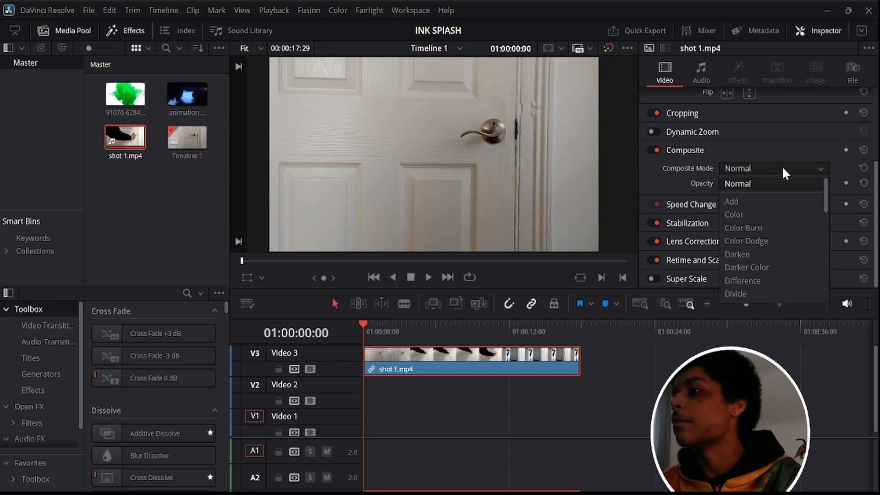
pyautogui.moveTo(824, 187); pyautogui.dragTo(822, 242)
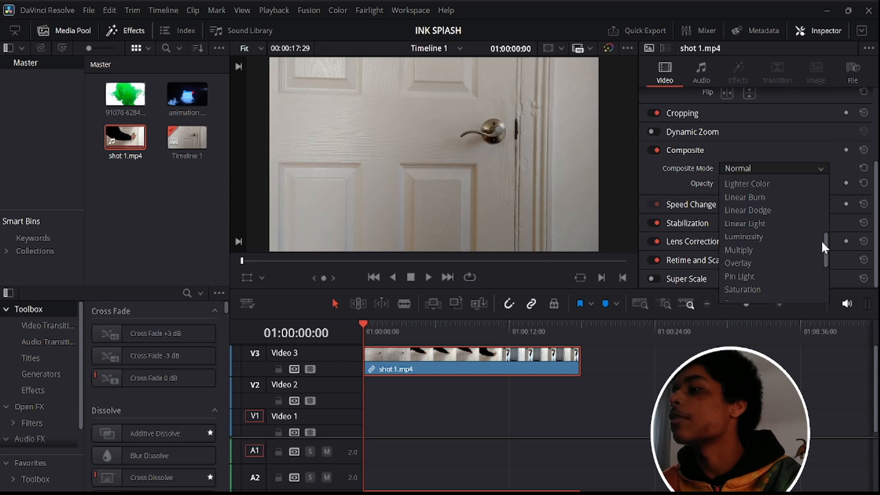
pyautogui.click(751, 249)
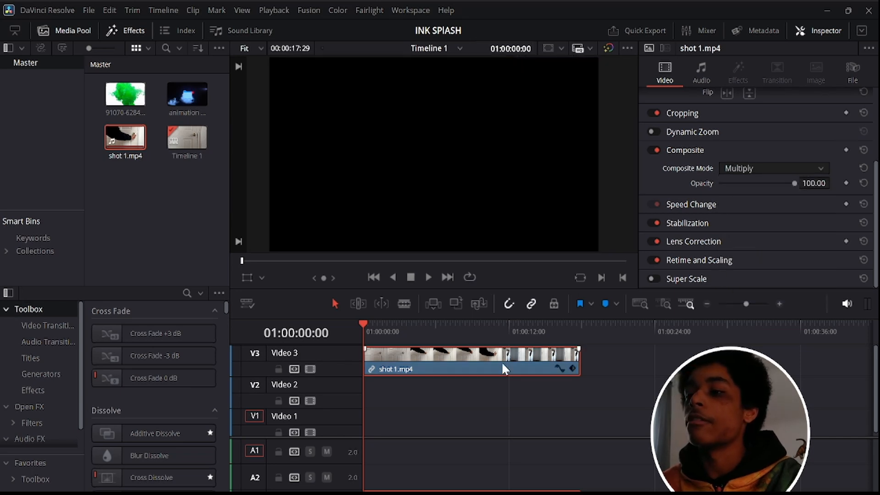
pyautogui.moveTo(369, 323)
pyautogui.mouseDown()
pyautogui.moveTo(391, 327)
pyautogui.moveTo(369, 332)
pyautogui.mouseUp()
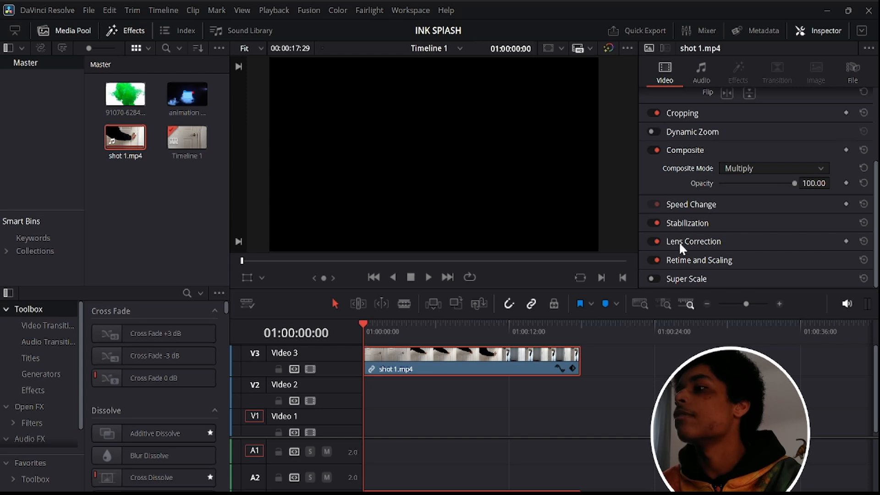
pyautogui.moveTo(794, 182); pyautogui.dragTo(817, 186)
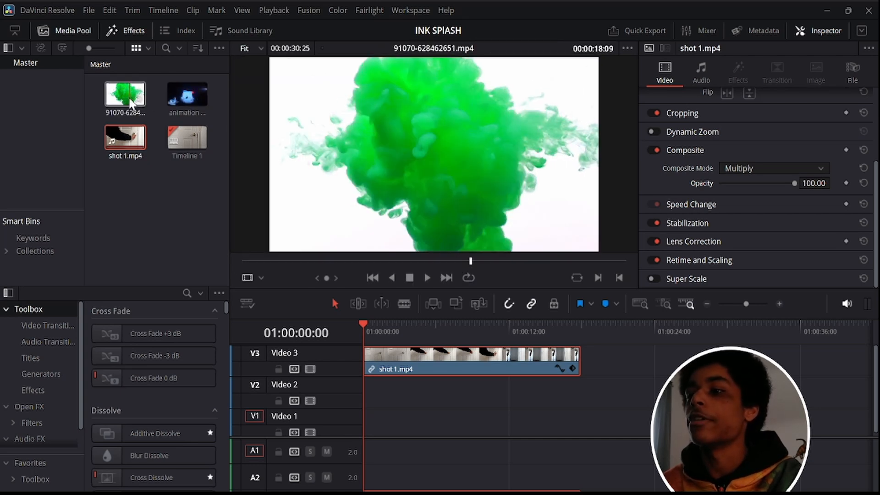
# Place the green ink clip 91070-628462651.mp4 at the start of Video 2 and move the playhead to about 01:00:20:29.
pyautogui.moveTo(125, 94); pyautogui.dragTo(367, 387)
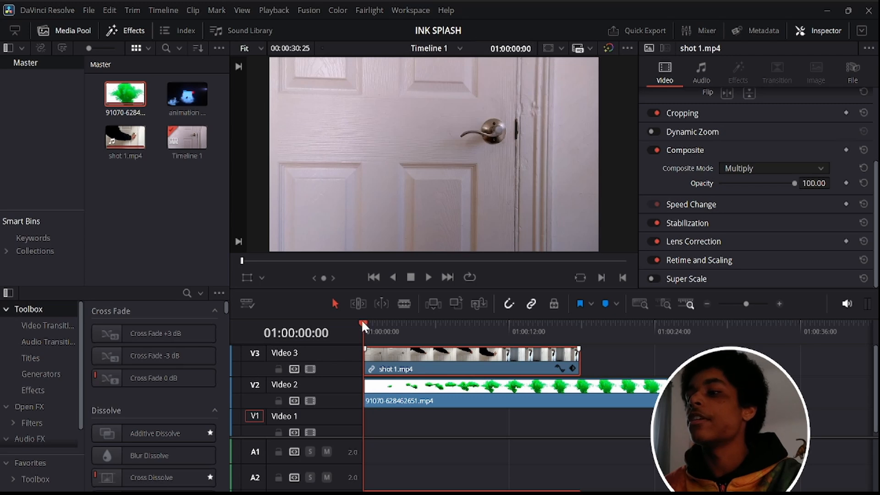
pyautogui.moveTo(363, 319)
pyautogui.mouseDown()
pyautogui.moveTo(399, 329)
pyautogui.moveTo(673, 332)
pyautogui.moveTo(571, 346)
pyautogui.moveTo(616, 342)
pyautogui.mouseUp()
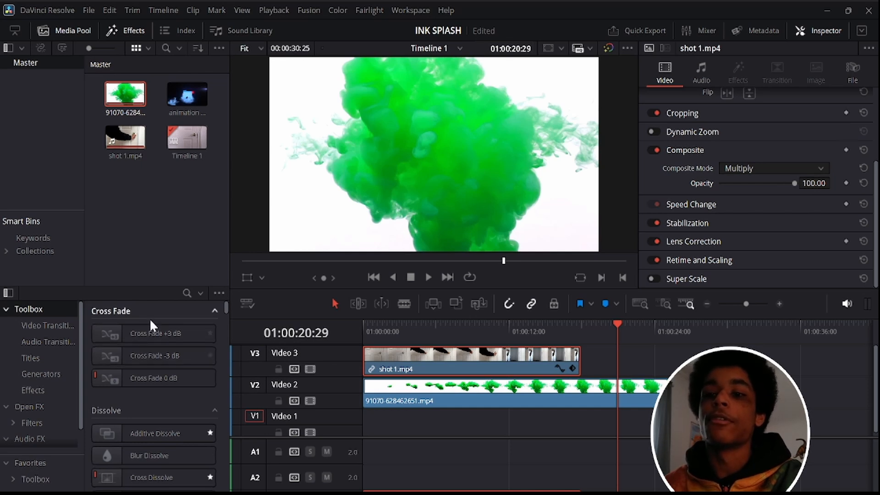
# Apply the keyer from the favorite Resolve FX Key effects to the green ink clip on Video 2.
pyautogui.click(38, 390)
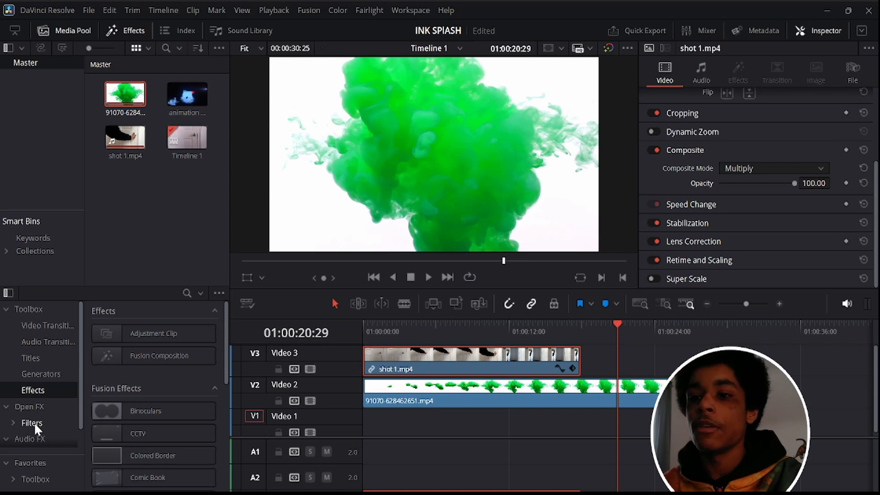
pyautogui.click(36, 458)
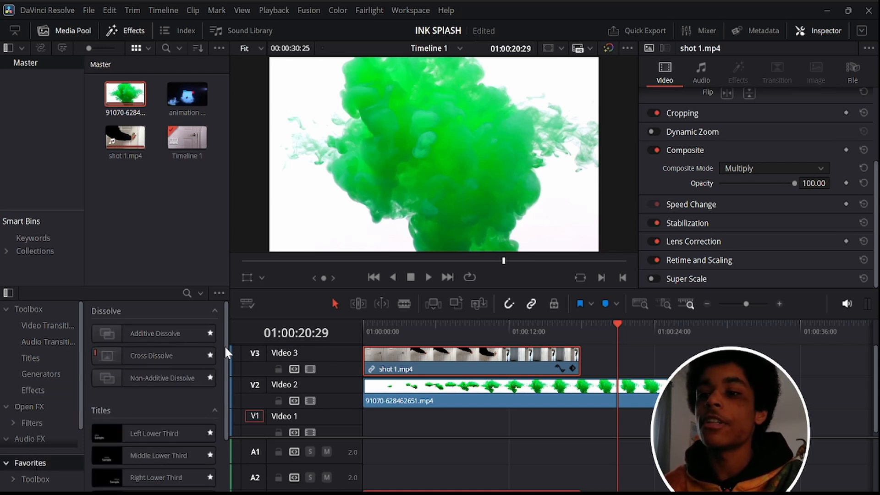
pyautogui.moveTo(225, 345); pyautogui.dragTo(226, 445)
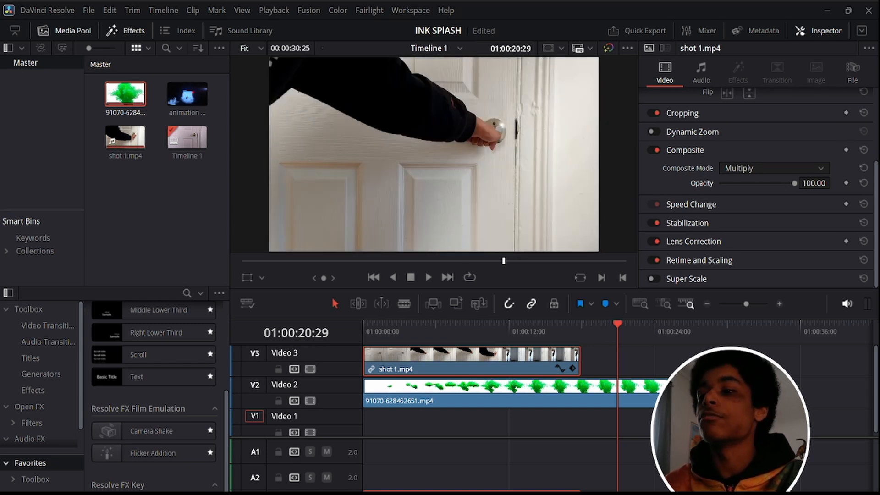
pyautogui.moveTo(142, 494)
pyautogui.mouseDown()
pyautogui.moveTo(363, 397)
pyautogui.moveTo(615, 398)
pyautogui.moveTo(633, 388)
pyautogui.mouseUp()
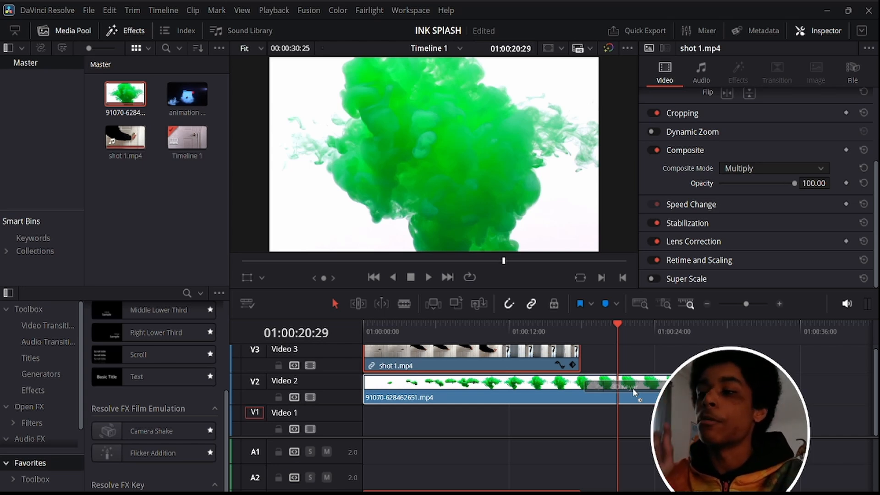
pyautogui.moveTo(633, 389); pyautogui.dragTo(632, 387)
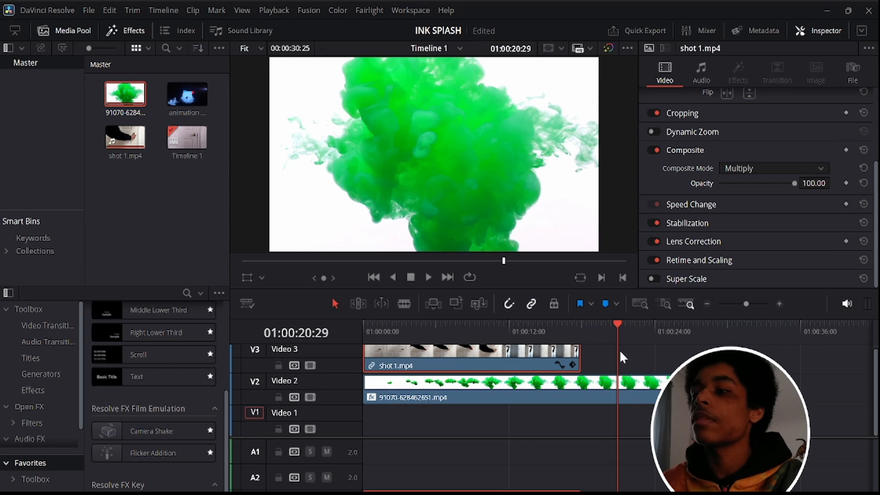
# Key out the green ink by drawing sampling strokes across it with the Open FX Overlay, and save the project.
pyautogui.click(247, 278)
pyautogui.click(262, 278)
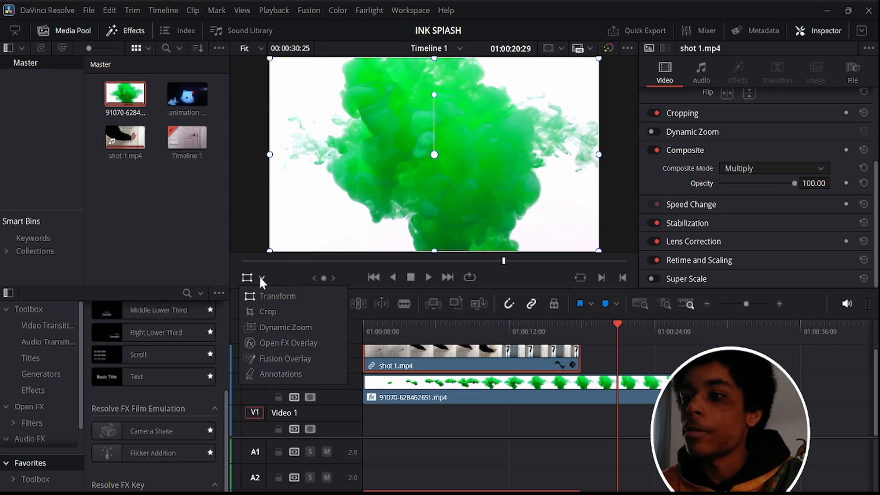
pyautogui.click(275, 343)
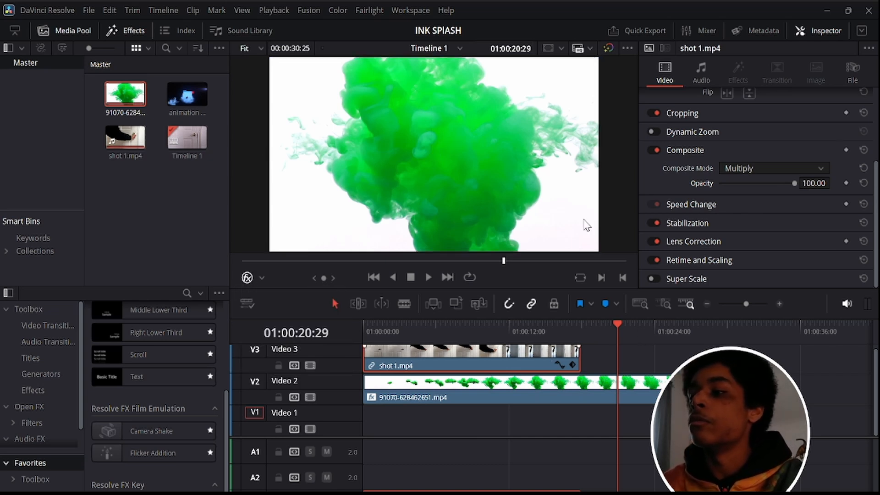
pyautogui.click(558, 388)
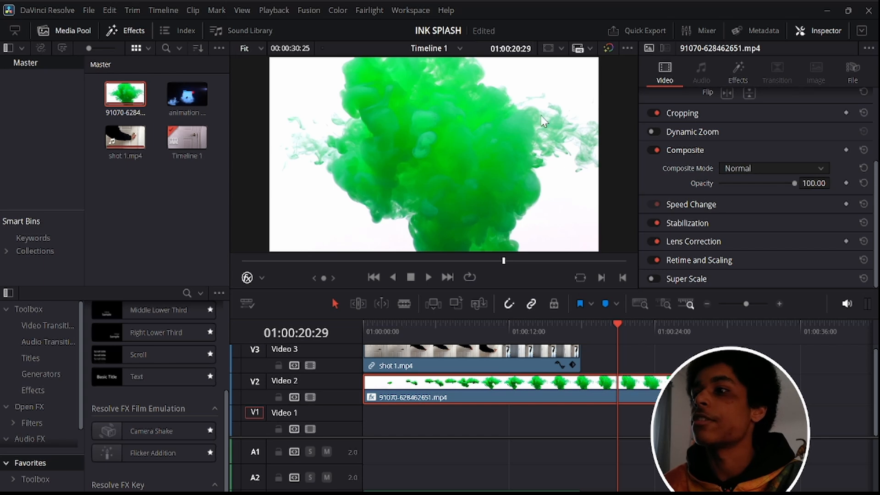
pyautogui.click(398, 82)
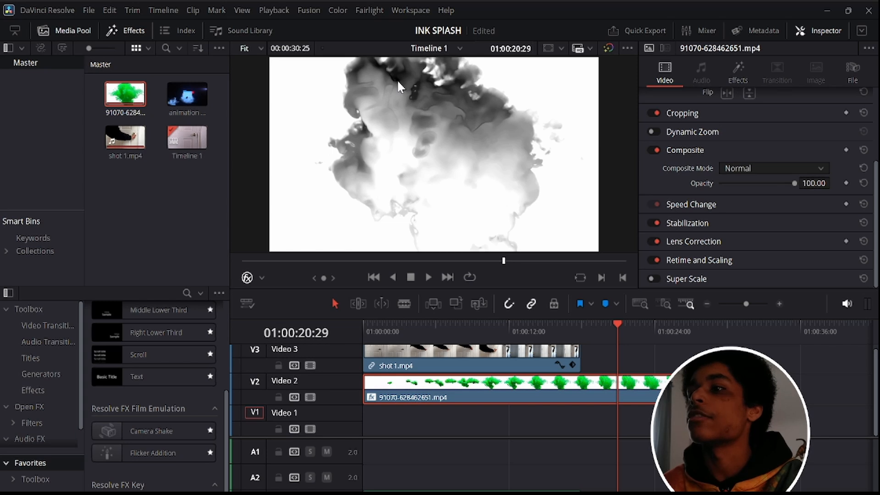
pyautogui.moveTo(397, 80)
pyautogui.mouseDown()
pyautogui.moveTo(451, 243)
pyautogui.moveTo(457, 214)
pyautogui.mouseUp()
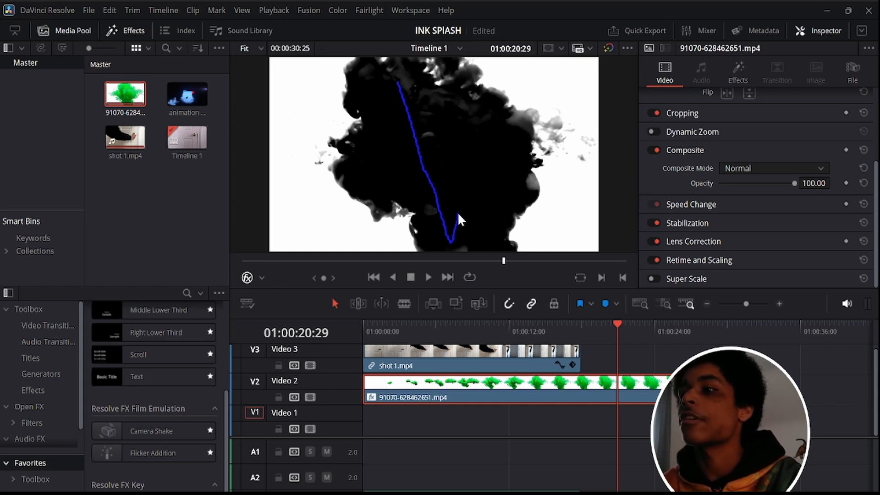
pyautogui.moveTo(457, 212); pyautogui.dragTo(409, 82)
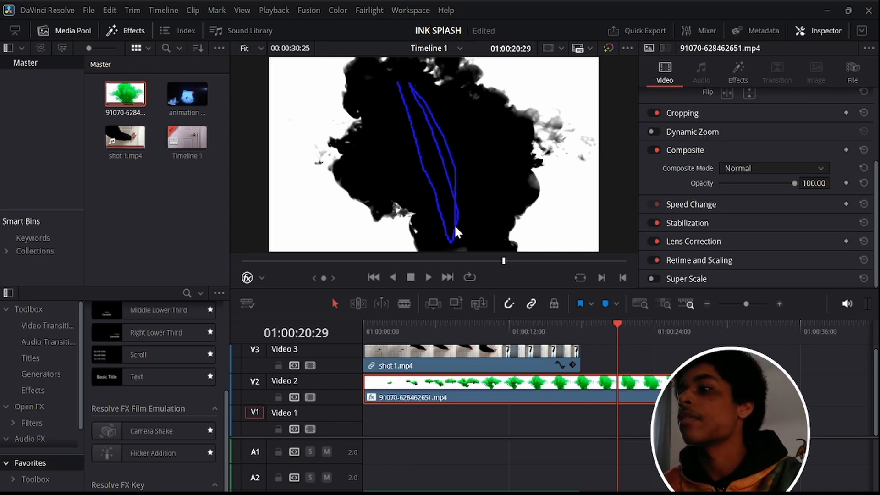
pyautogui.moveTo(458, 245); pyautogui.dragTo(467, 241)
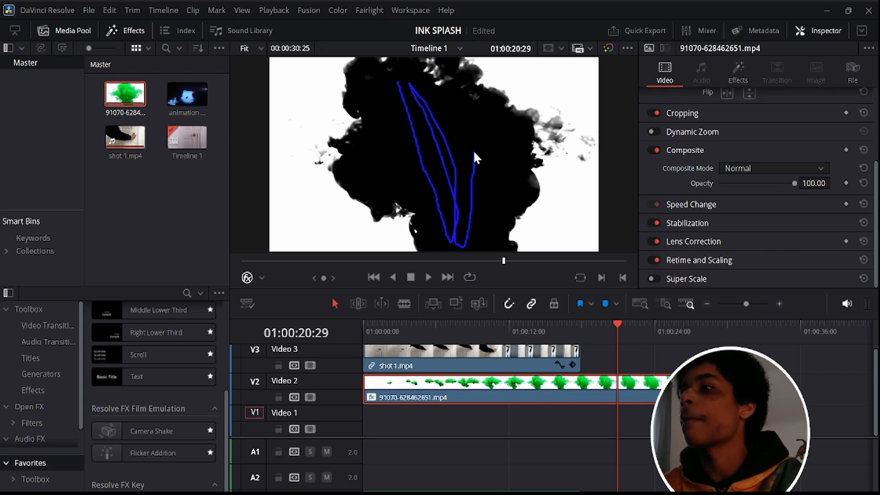
pyautogui.moveTo(474, 153); pyautogui.dragTo(473, 152)
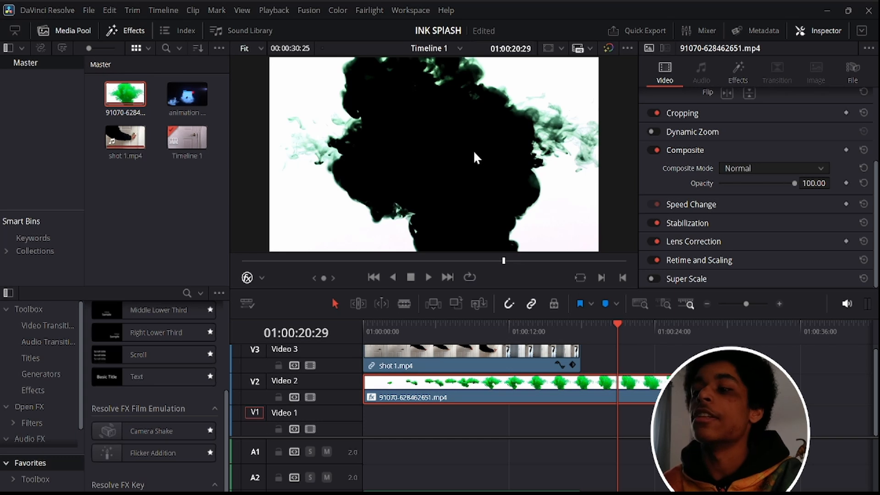
pyautogui.hotkey('ctrl', 's')
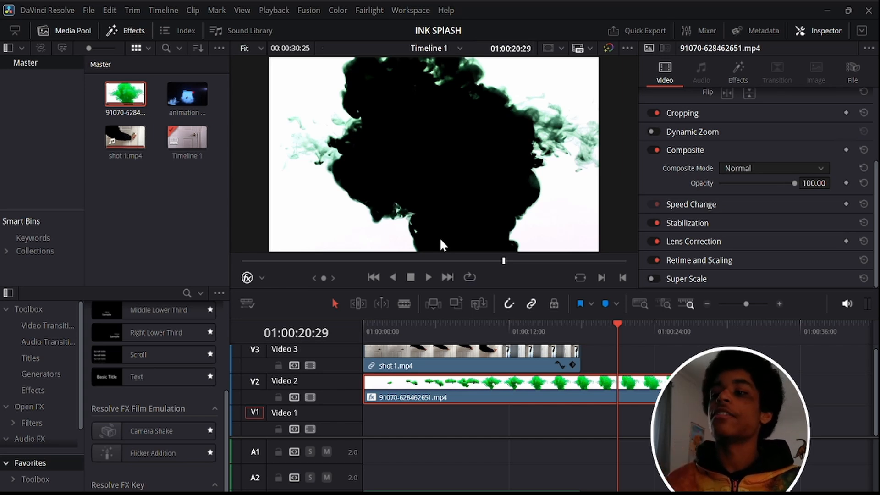
# Switch the viewer overlay back to Transform and scrub through the keyed ink to the start of the timeline.
pyautogui.click(262, 278)
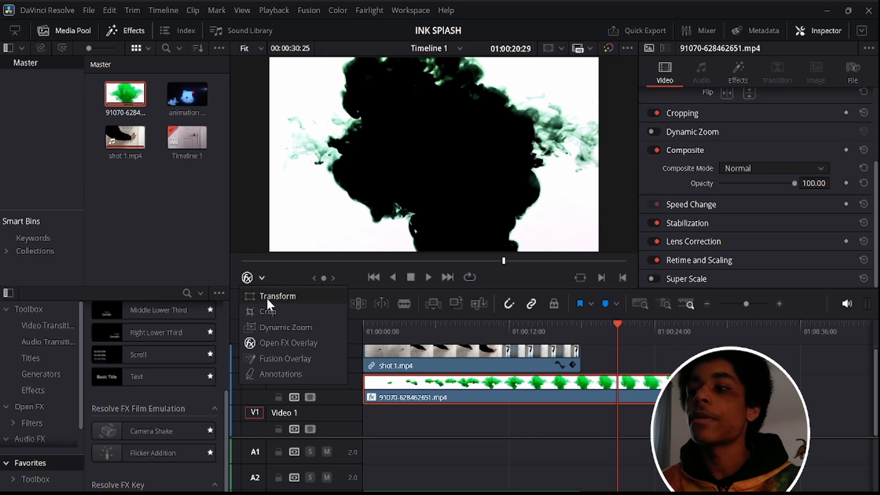
pyautogui.click(269, 299)
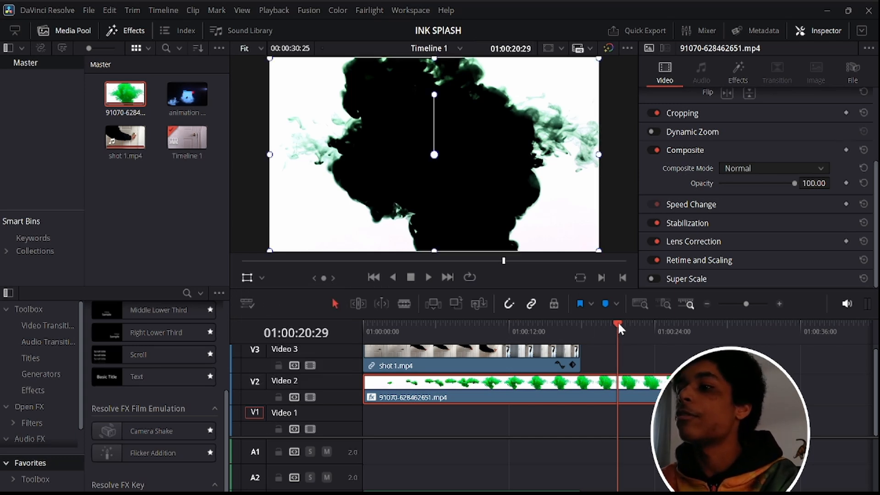
pyautogui.moveTo(617, 323); pyautogui.dragTo(487, 330)
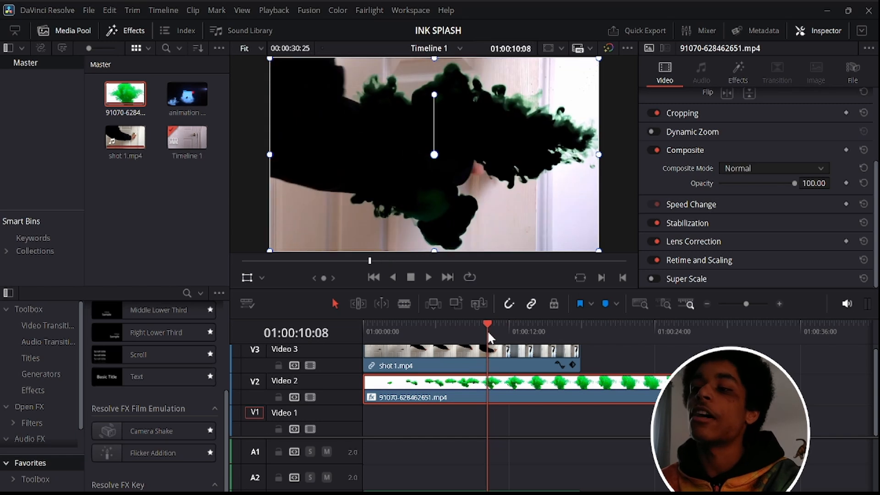
pyautogui.moveTo(458, 330); pyautogui.dragTo(429, 327)
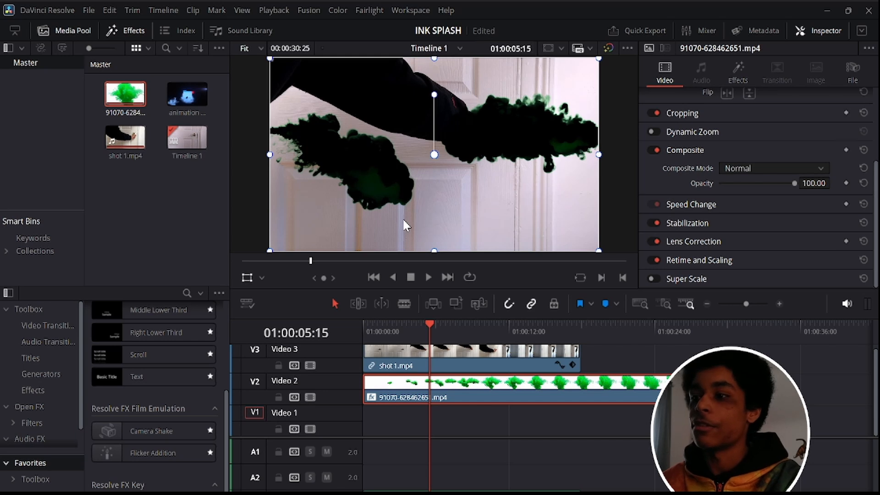
pyautogui.moveTo(433, 323); pyautogui.dragTo(365, 322)
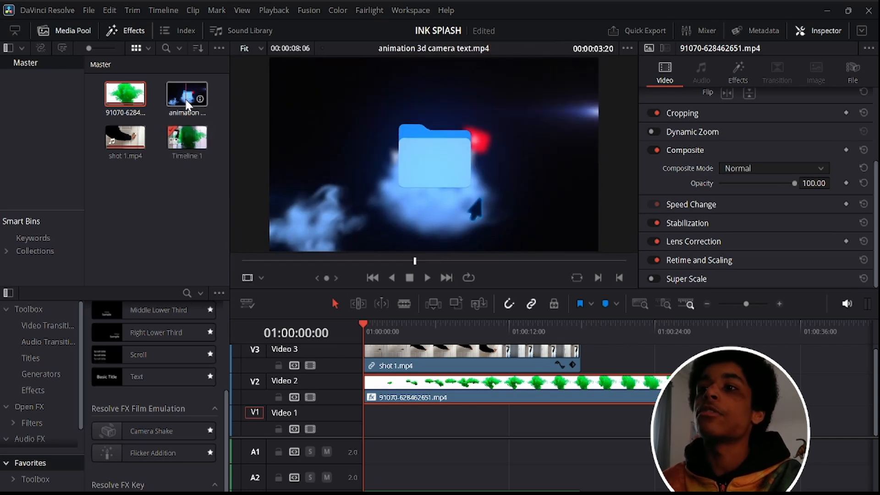
# Place animation 3d camera text.mp4 at the start of Video 1 and scrub to about 01:00:06:27 to preview the composite.
pyautogui.click(185, 97)
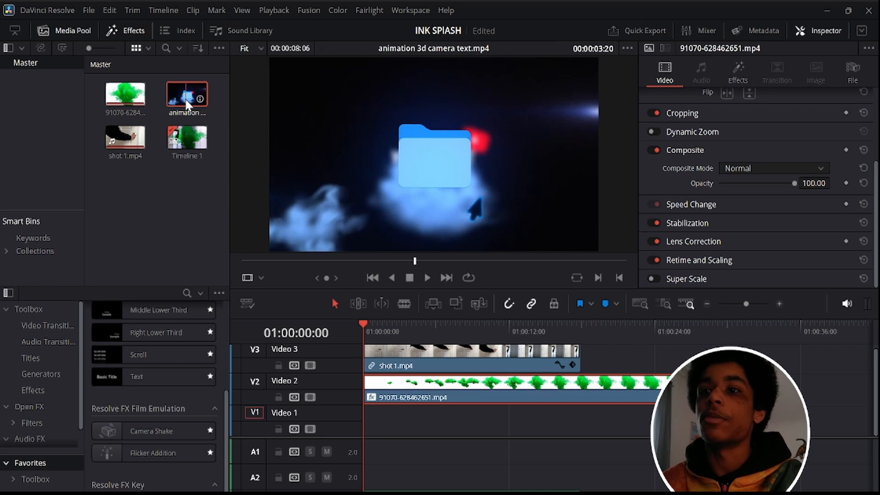
pyautogui.moveTo(185, 98); pyautogui.dragTo(364, 419)
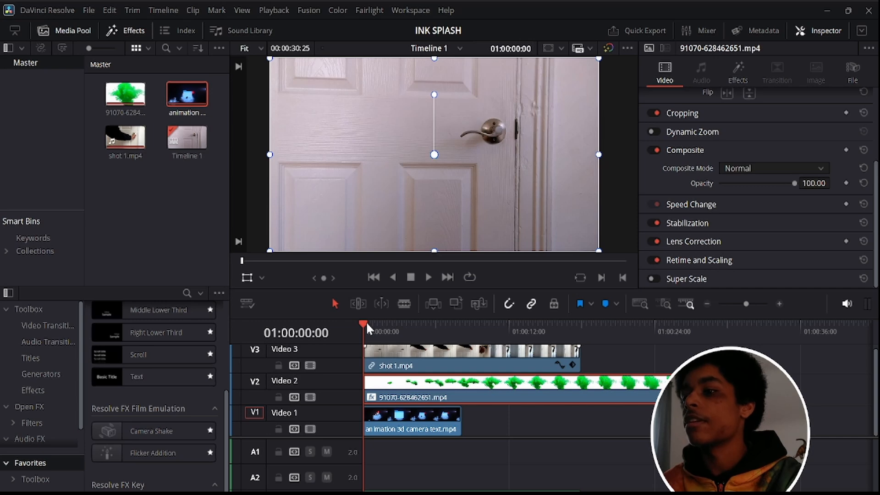
pyautogui.moveTo(368, 320)
pyautogui.mouseDown()
pyautogui.moveTo(459, 347)
pyautogui.moveTo(448, 342)
pyautogui.mouseUp()
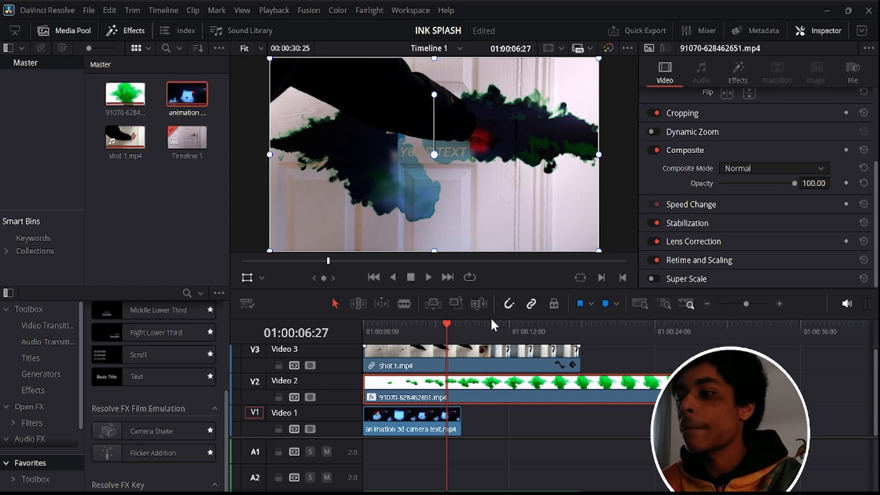
# Set the animation clip's change speed to 29 and extend its end beyond the end of shot 1.mp4.
pyautogui.click(413, 421)
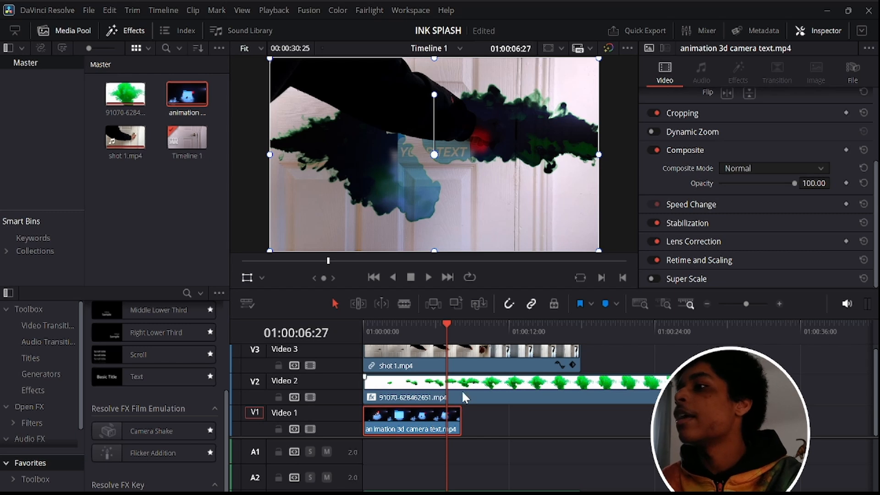
pyautogui.click(734, 204)
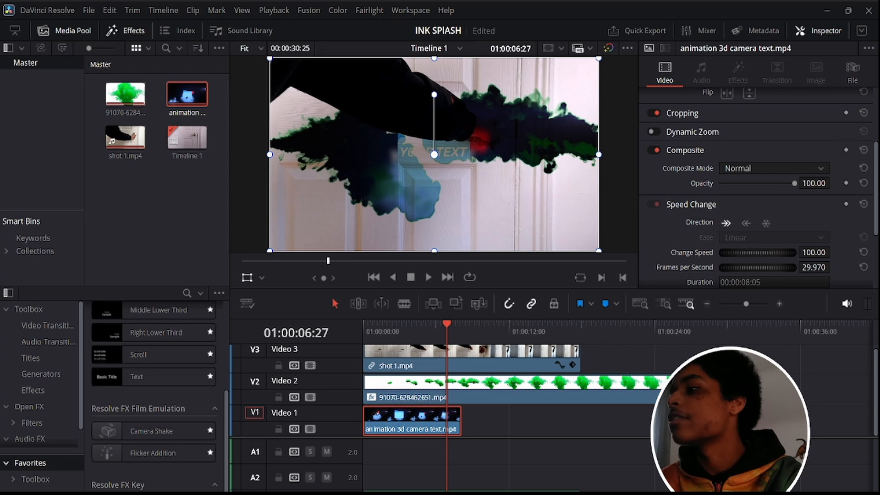
pyautogui.moveTo(814, 253); pyautogui.dragTo(799, 252)
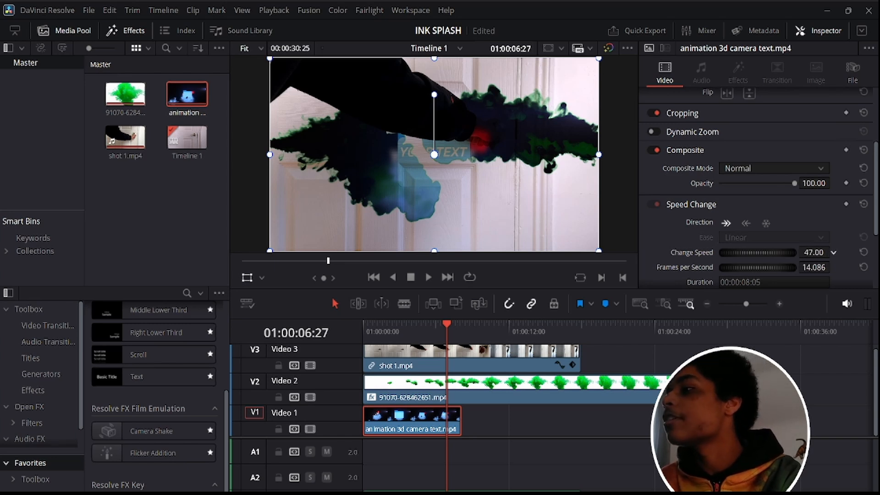
pyautogui.moveTo(797, 252); pyautogui.dragTo(794, 252)
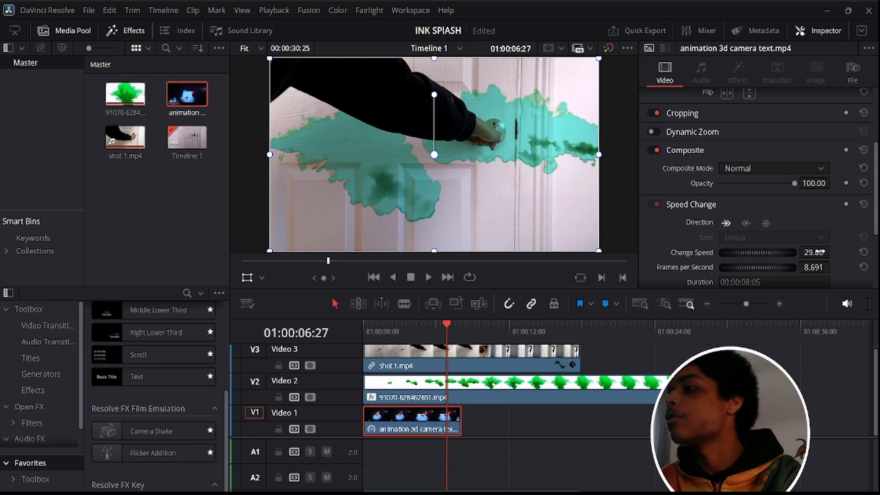
pyautogui.click(820, 253)
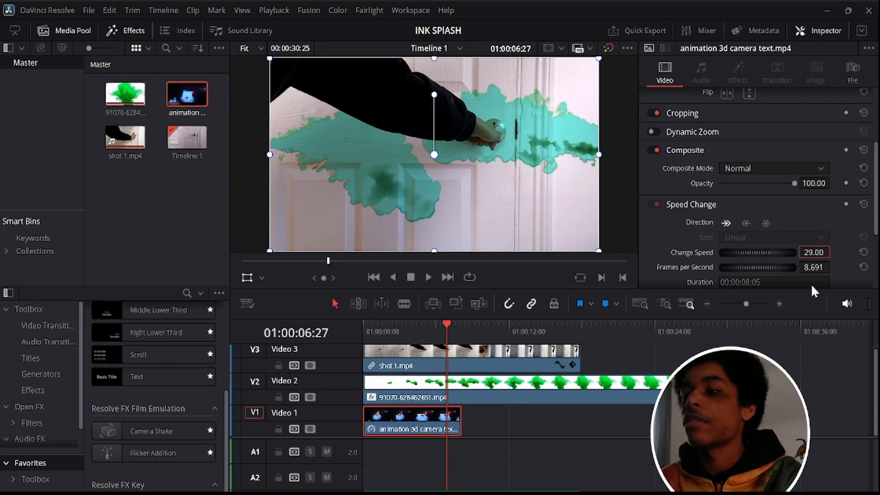
pyautogui.moveTo(461, 423); pyautogui.dragTo(729, 430)
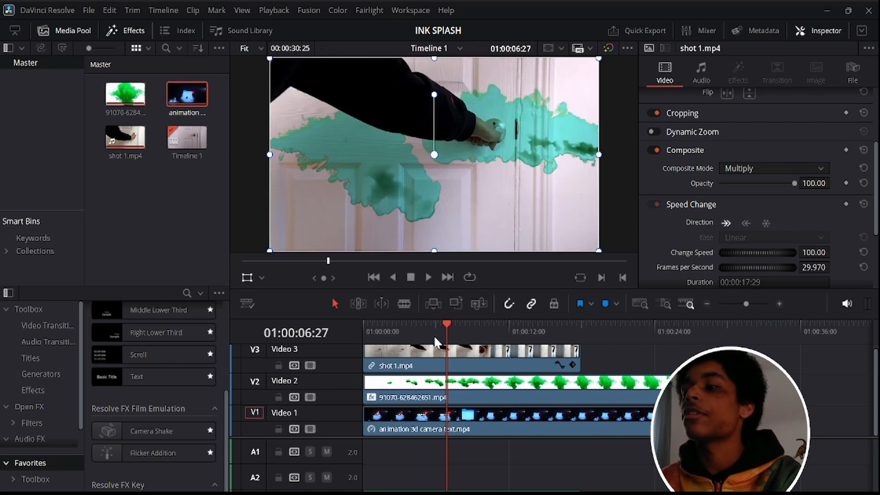
# Play the ink splash composite from the start of the timeline.
pyautogui.moveTo(451, 321); pyautogui.dragTo(354, 333)
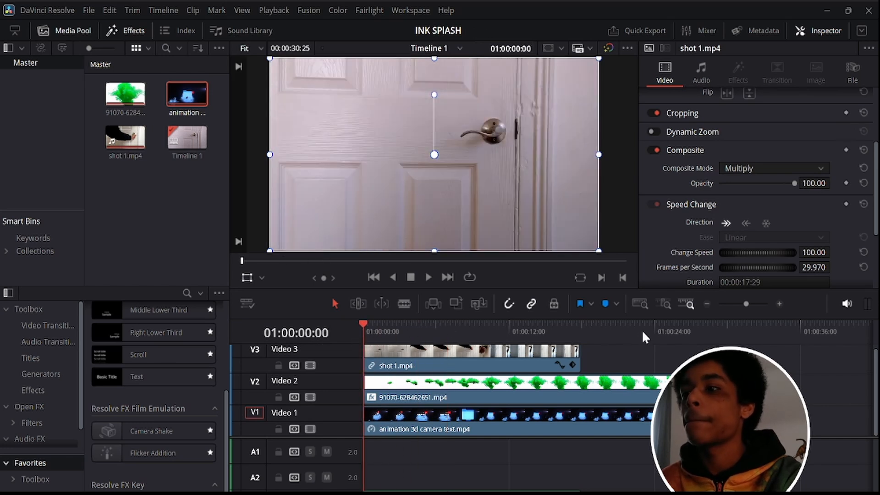
pyautogui.press('space')
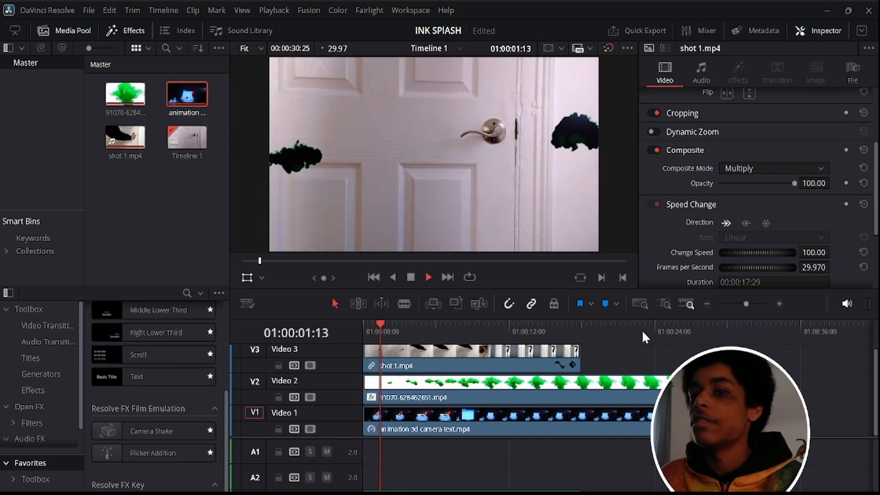